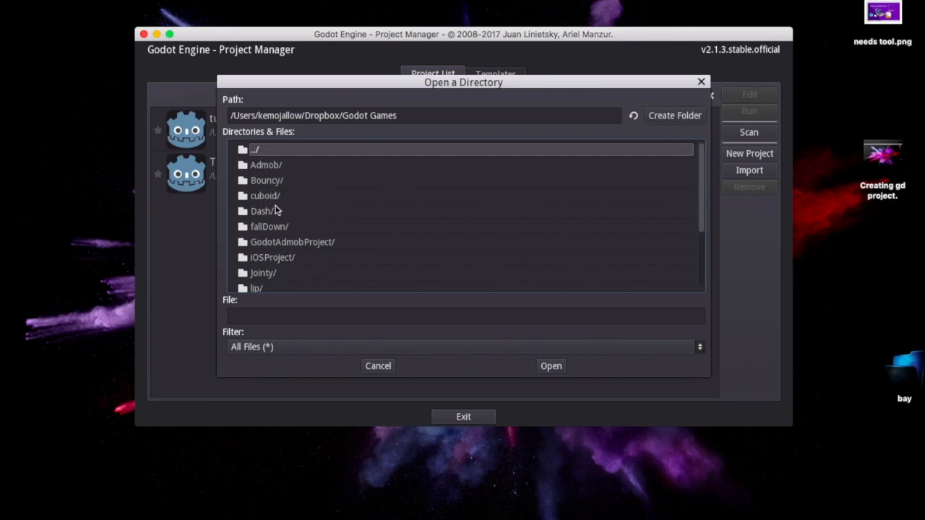
- Create a project named ColorSwithch in a new folder of that name inside Godot Games, and open it for editing
{"action": "left_click", "coordinate": [663, 119]}
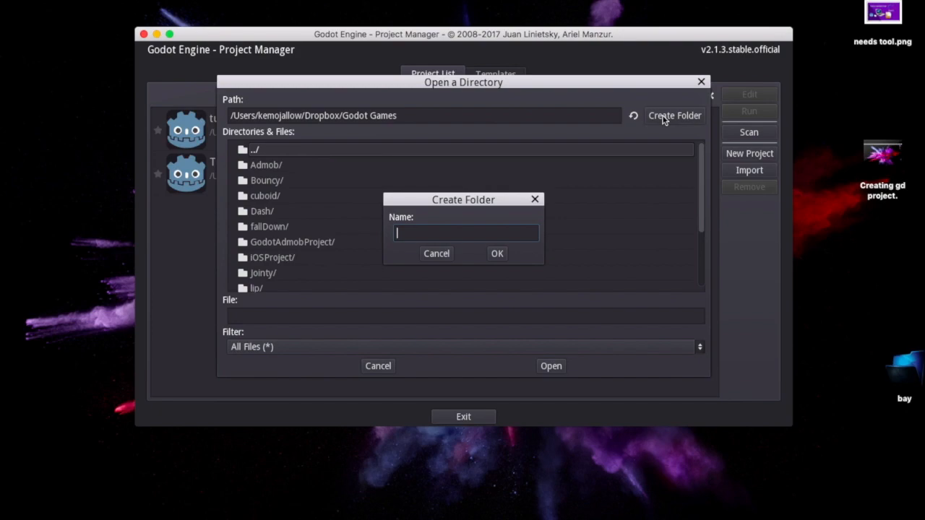
{"action": "type", "text": "ColorSwithch"}
{"action": "key", "text": "Return"}
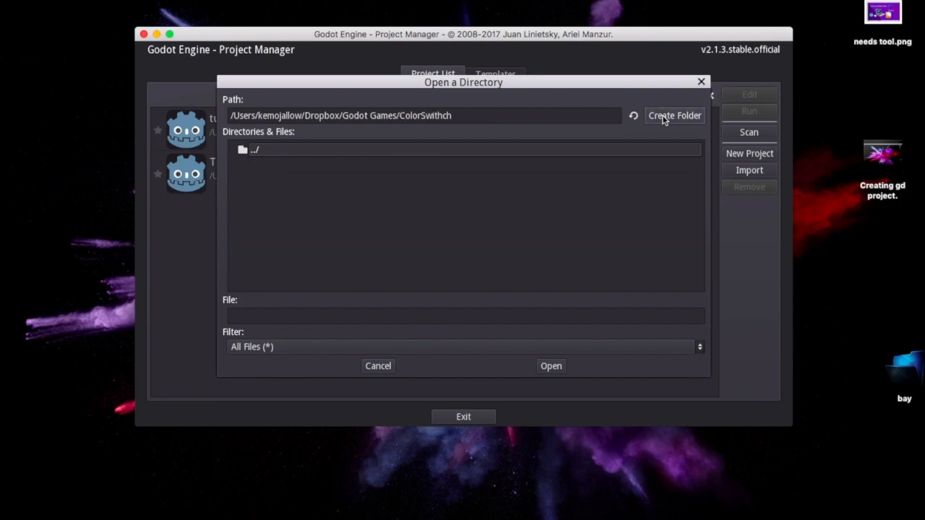
{"action": "left_click", "coordinate": [552, 368]}
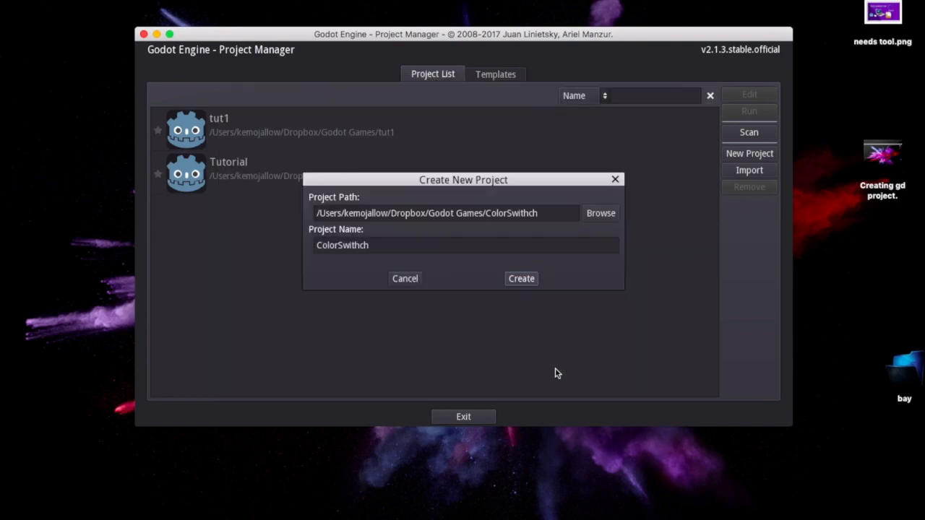
{"action": "left_click", "coordinate": [515, 279]}
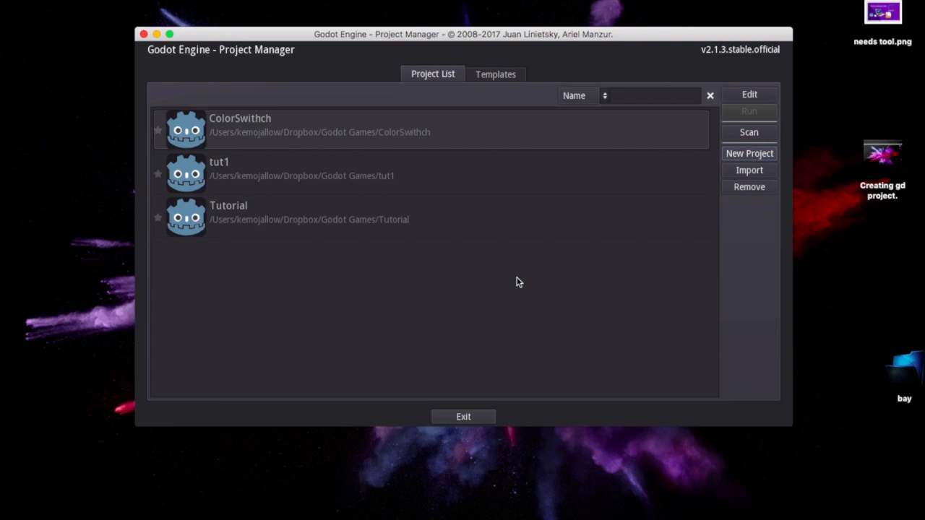
{"action": "double_click", "coordinate": [347, 140]}
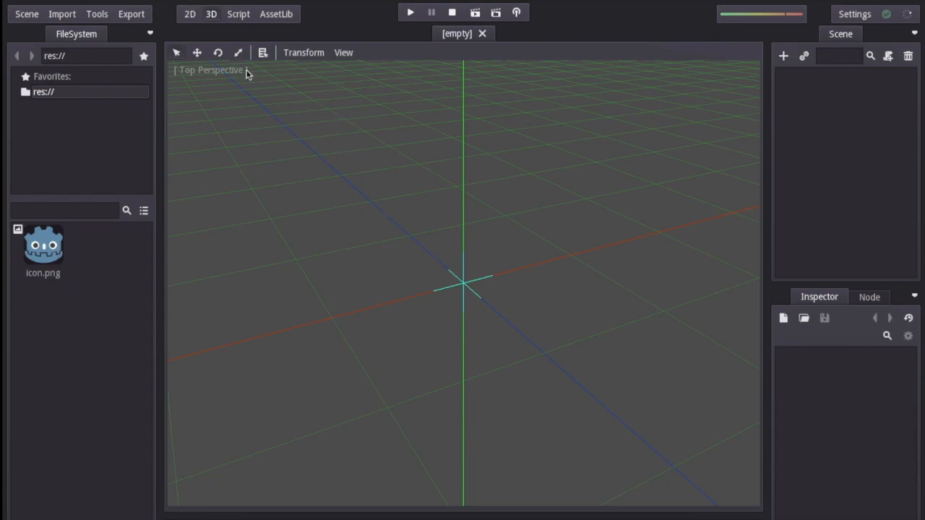
- Switch to the 2D workspace and add a Node2D root node named GameMenuScene
{"action": "left_click", "coordinate": [189, 15]}
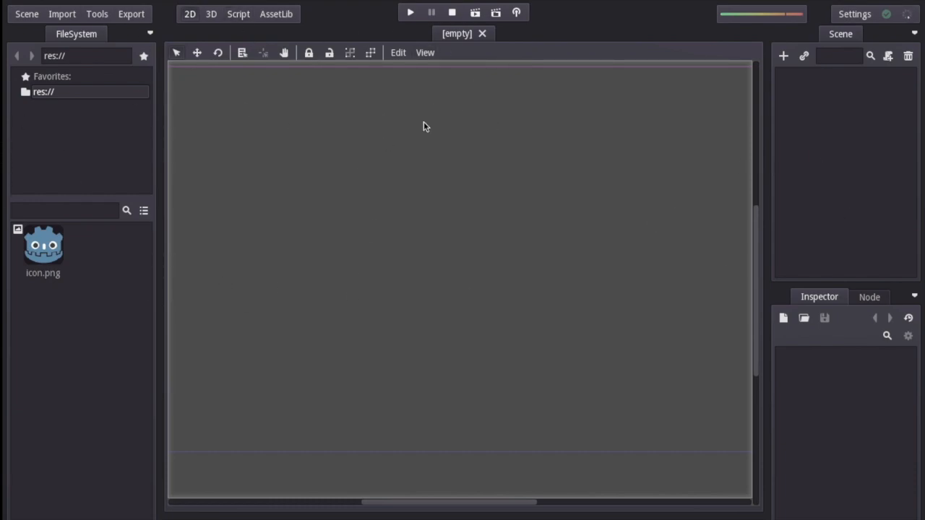
{"action": "left_click", "coordinate": [784, 57]}
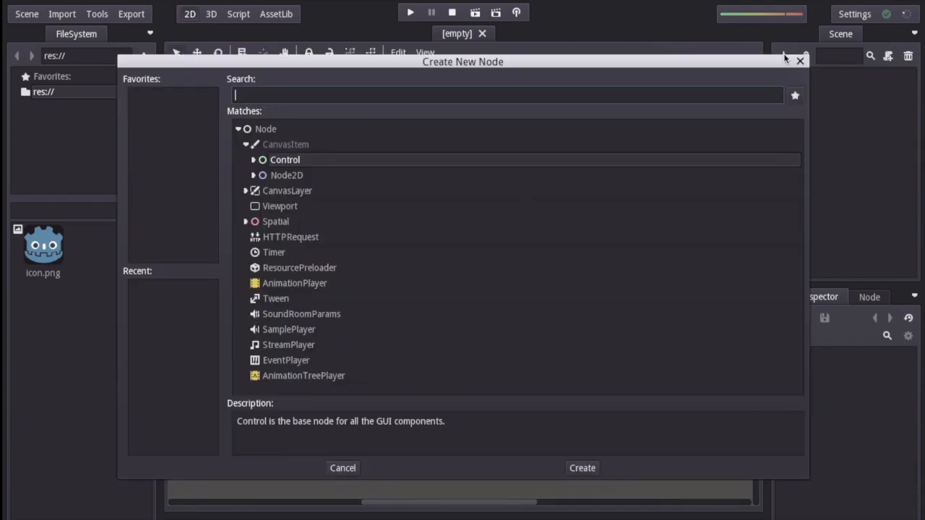
{"action": "double_click", "coordinate": [287, 175]}
{"action": "double_click", "coordinate": [812, 78]}
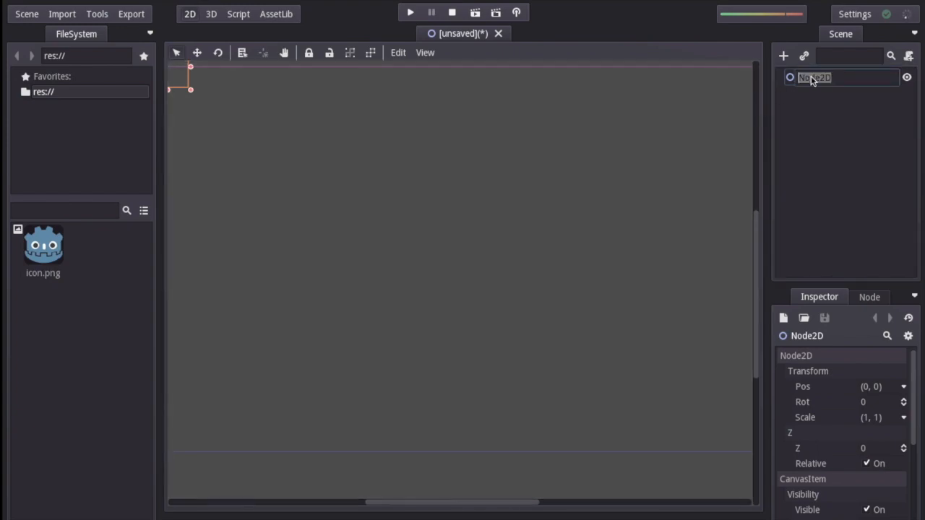
{"action": "type", "text": "GameMenuScene"}
{"action": "key", "text": "Return"}
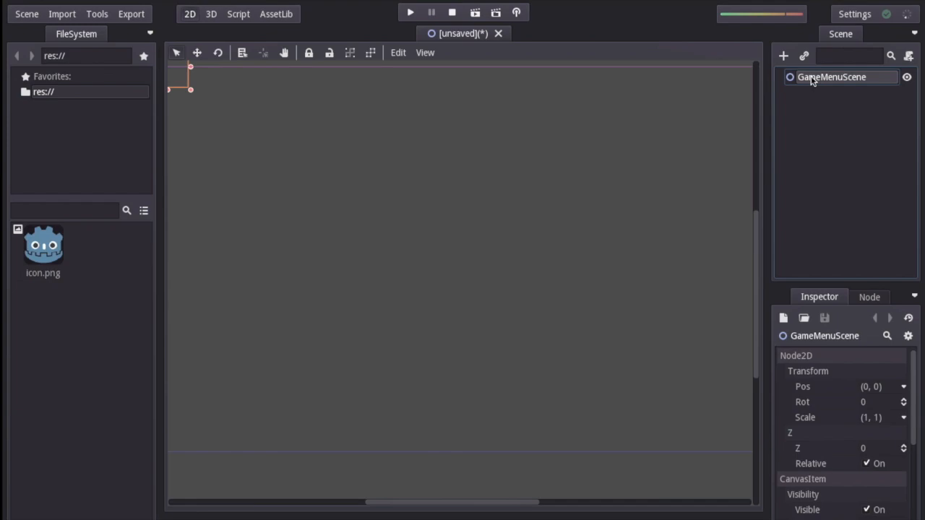
- Save the scene as GameMenuScene.tscn in a new project folder named Scenes
{"action": "key", "text": "ctrl+s"}
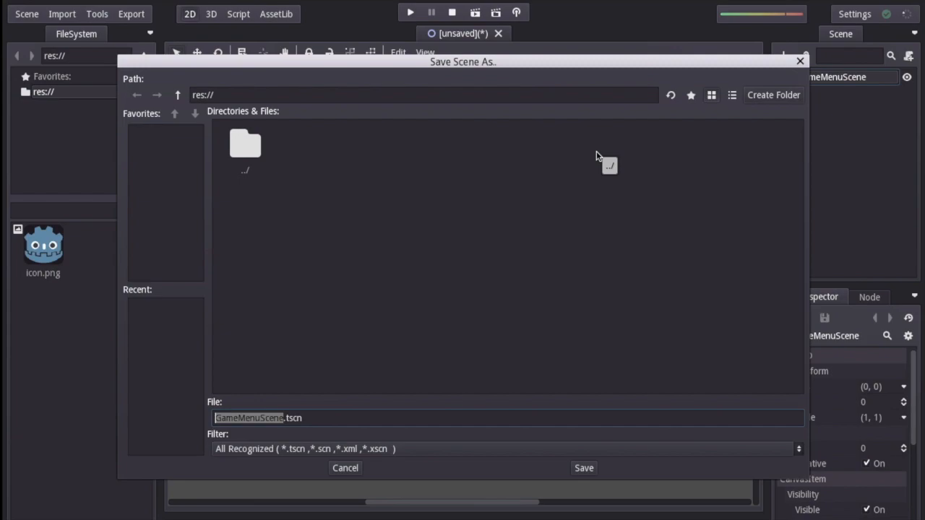
{"action": "left_click", "coordinate": [774, 95]}
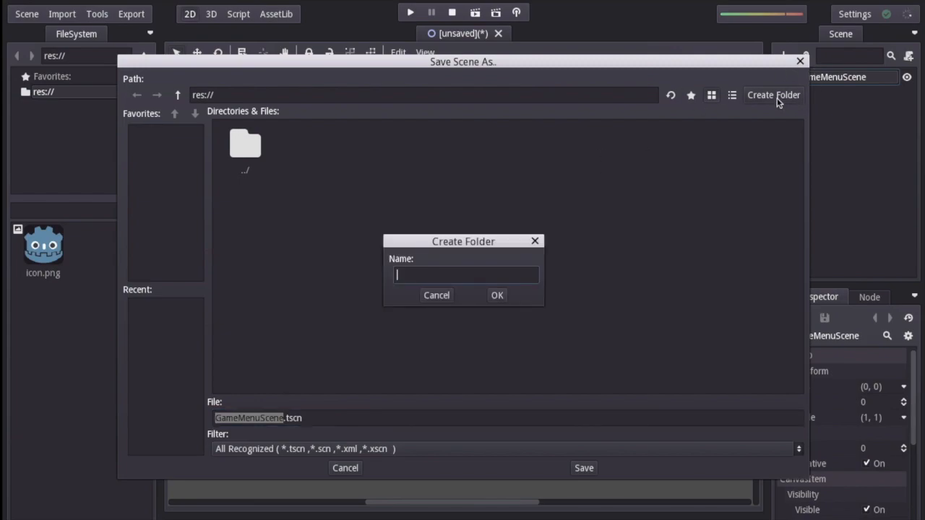
{"action": "type", "text": "Scenes"}
{"action": "left_click", "coordinate": [498, 297]}
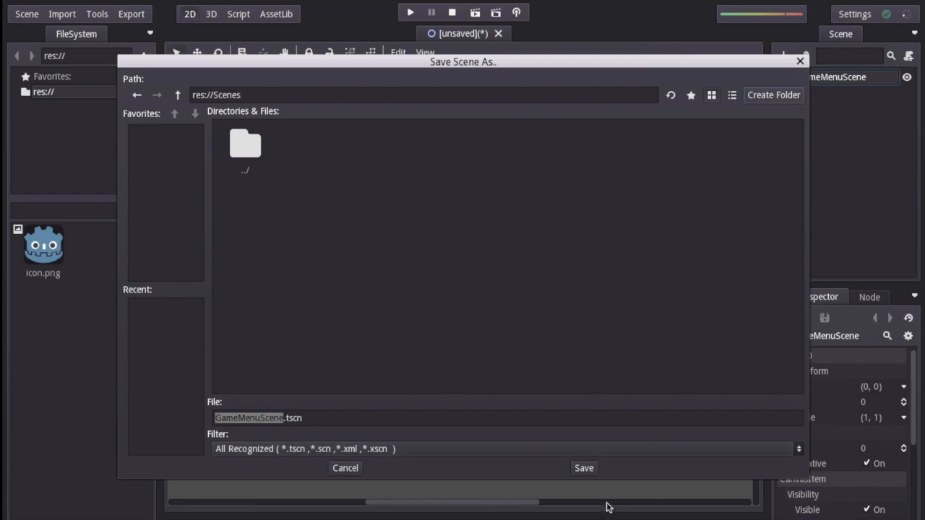
{"action": "left_click", "coordinate": [590, 466]}
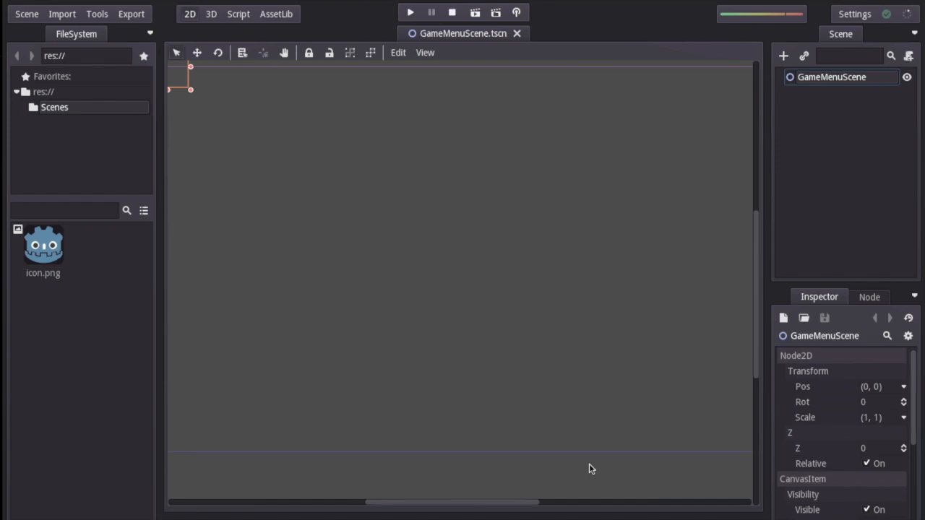
- Define GameMenuScene.tscn from the Scenes folder as the project's main scene
{"action": "left_click", "coordinate": [410, 13]}
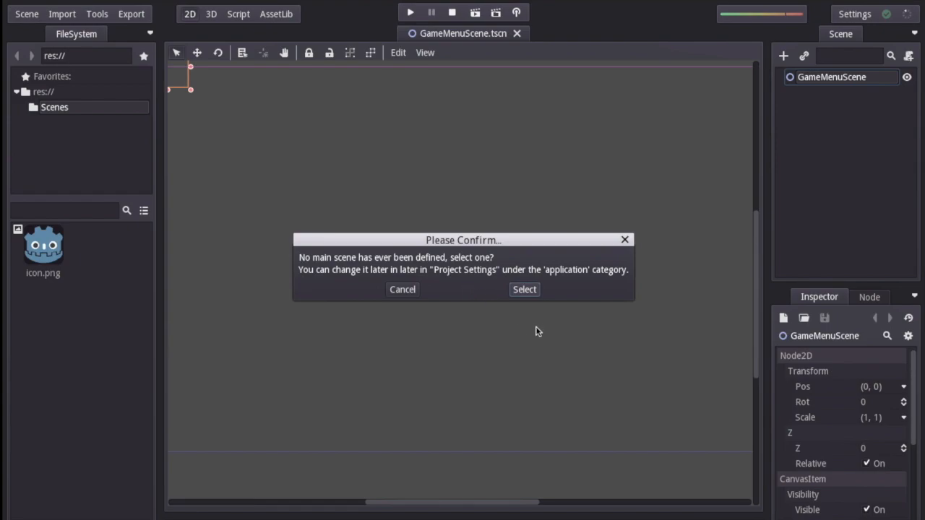
{"action": "left_click", "coordinate": [524, 289]}
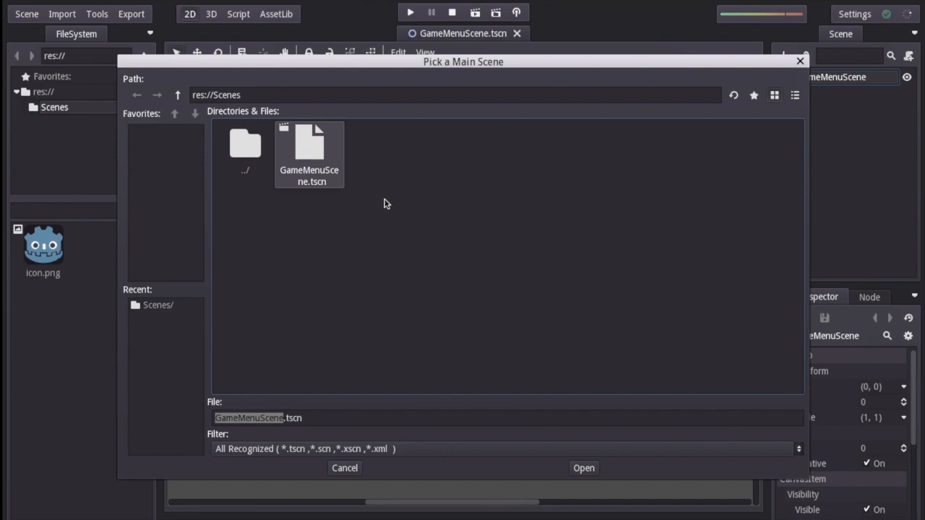
{"action": "left_click", "coordinate": [584, 468]}
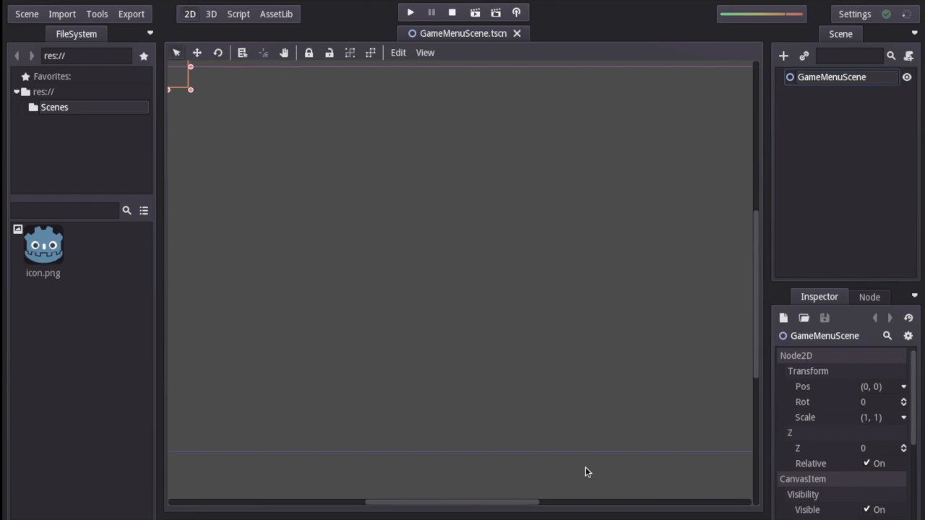
- Run the project, move the game window to see all of it, and return to the editor
{"action": "left_click", "coordinate": [409, 13]}
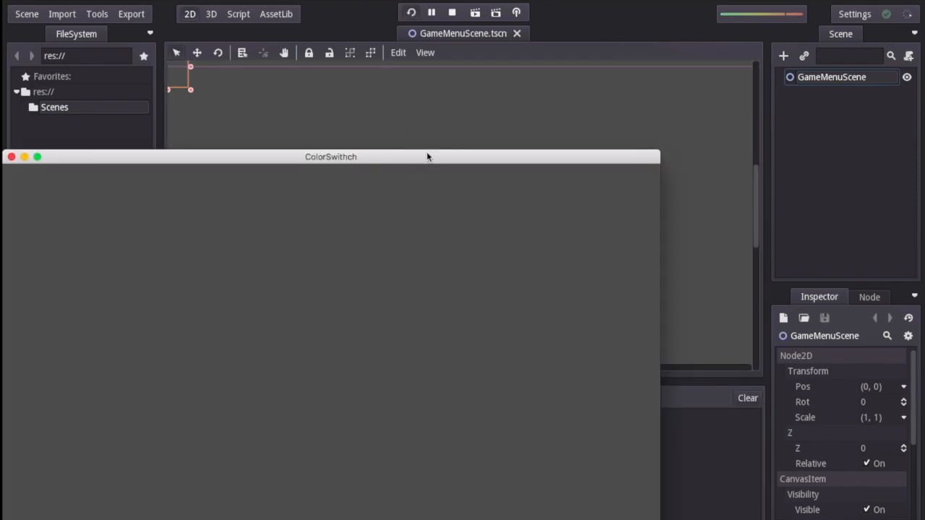
{"action": "left_click_drag", "start_coordinate": [427, 155], "coordinate": [637, 29]}
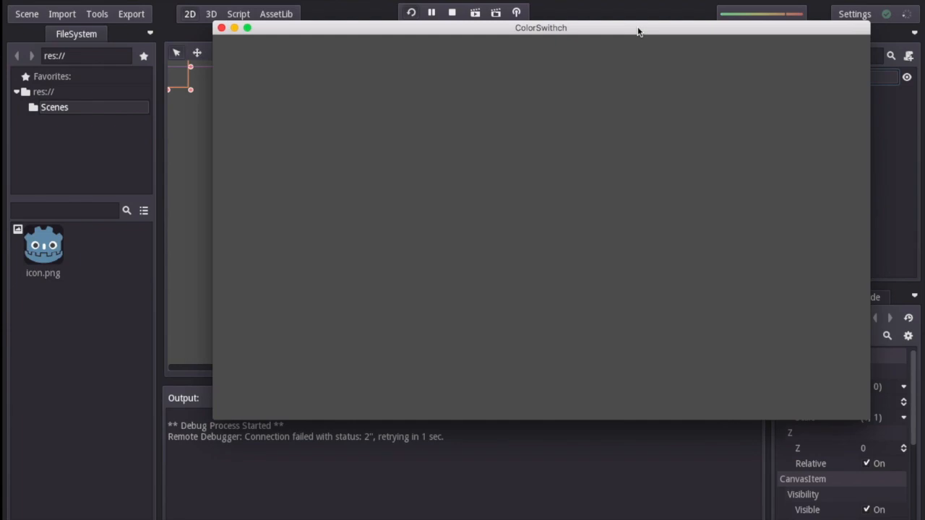
{"action": "left_click", "coordinate": [29, 14]}
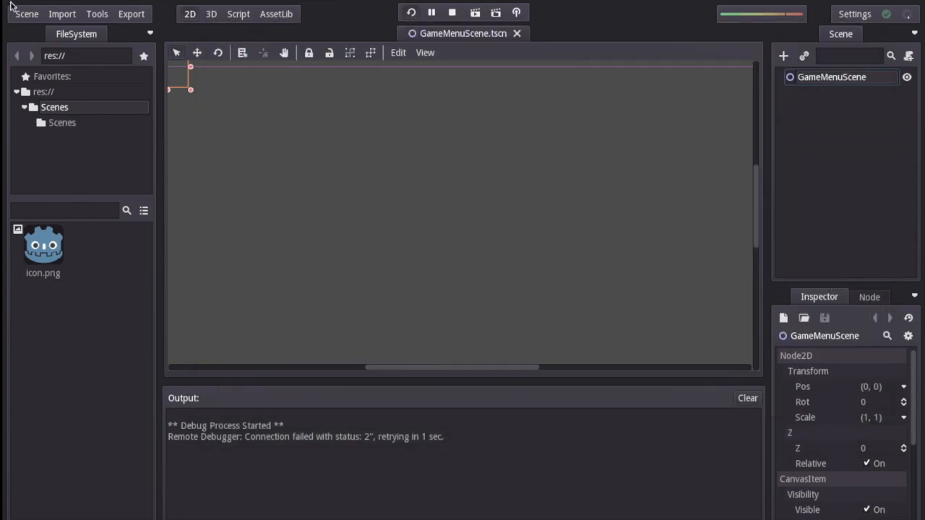
- In the project's display settings, set the width to 750 and the height to 1334
{"action": "left_click", "coordinate": [25, 15]}
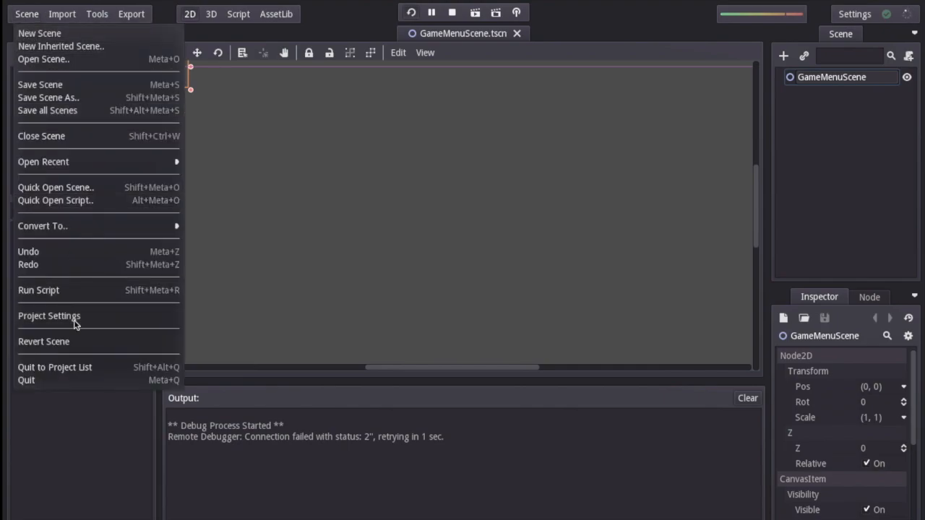
{"action": "left_click", "coordinate": [45, 316]}
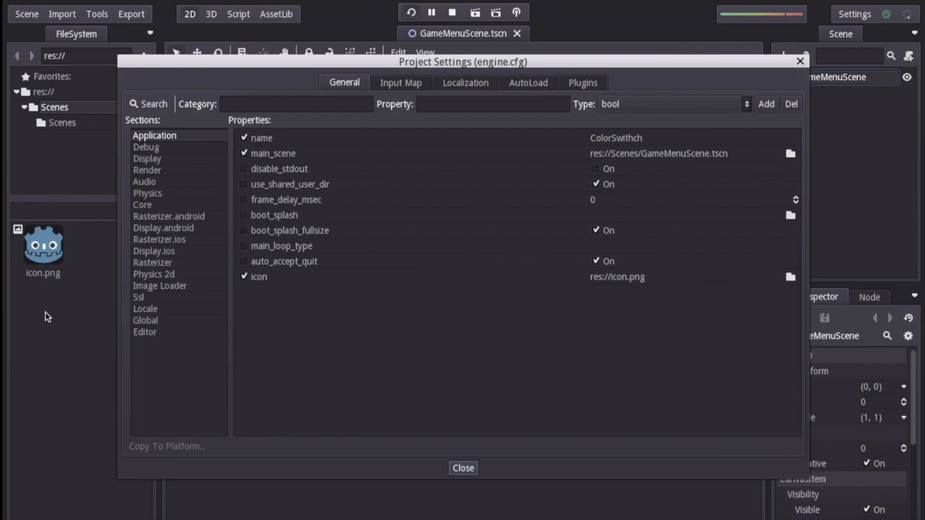
{"action": "left_click", "coordinate": [146, 159]}
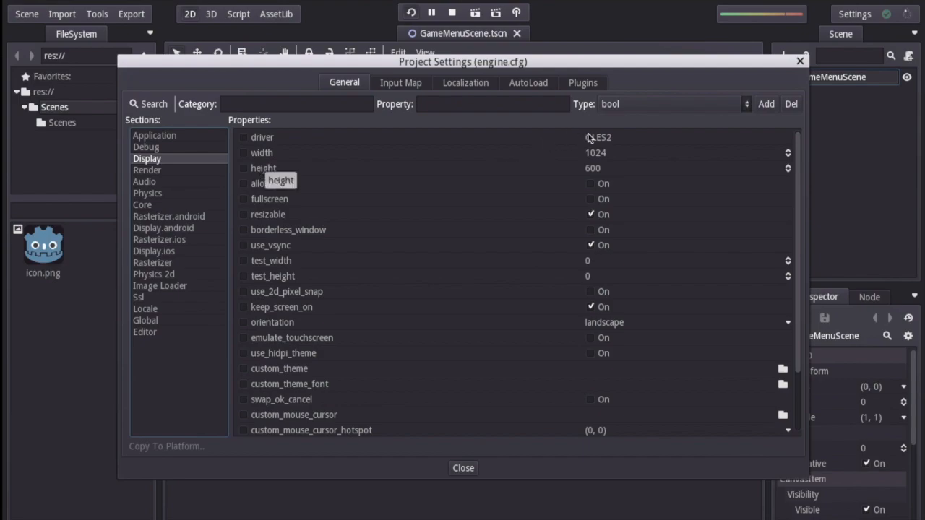
{"action": "left_click", "coordinate": [601, 154]}
{"action": "type", "text": "750"}
{"action": "key", "text": "Return"}
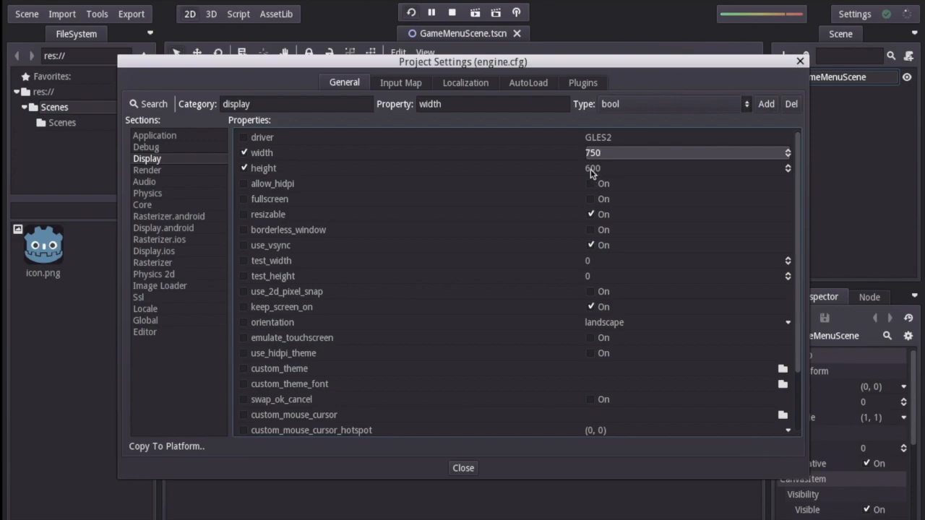
{"action": "left_click", "coordinate": [591, 171]}
{"action": "type", "text": "1334"}
{"action": "key", "text": "Return"}
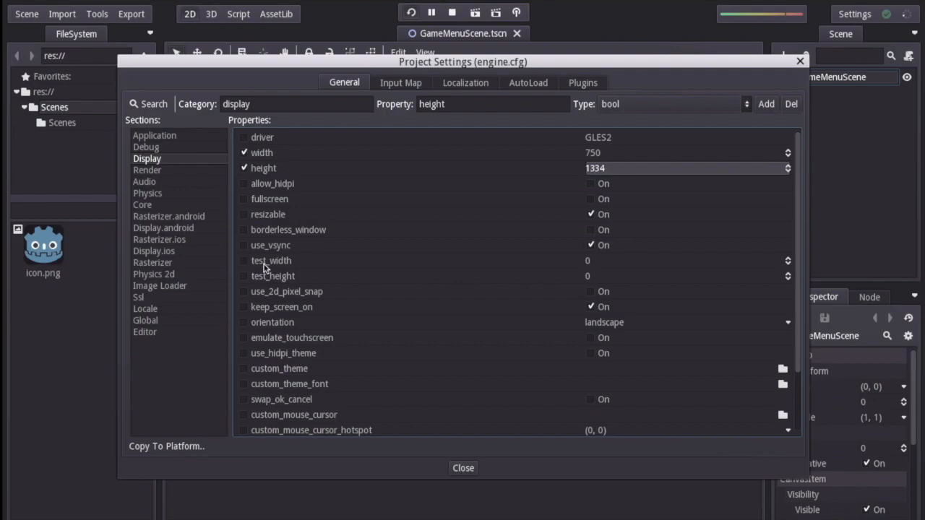
- Set the display test_width to 375 and the test_height to 667
{"action": "left_click", "coordinate": [595, 261]}
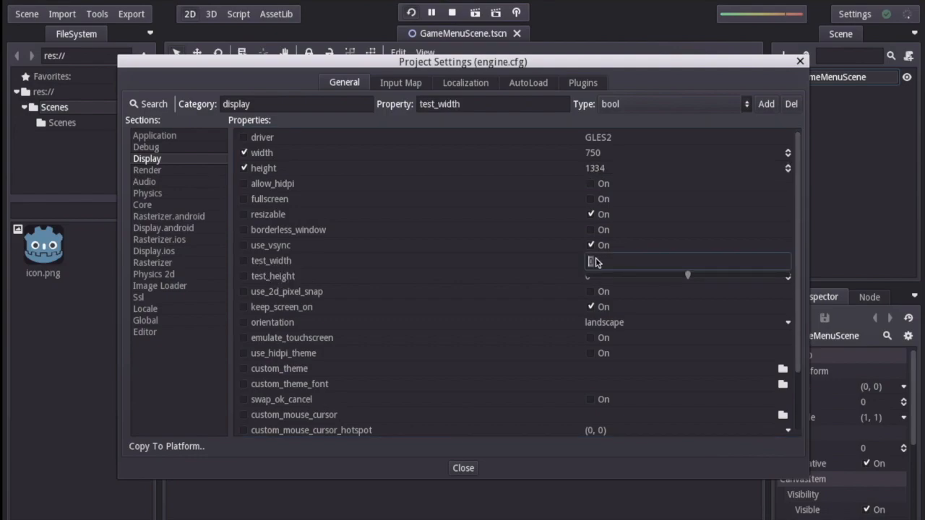
{"action": "type", "text": "375"}
{"action": "key", "text": "Return"}
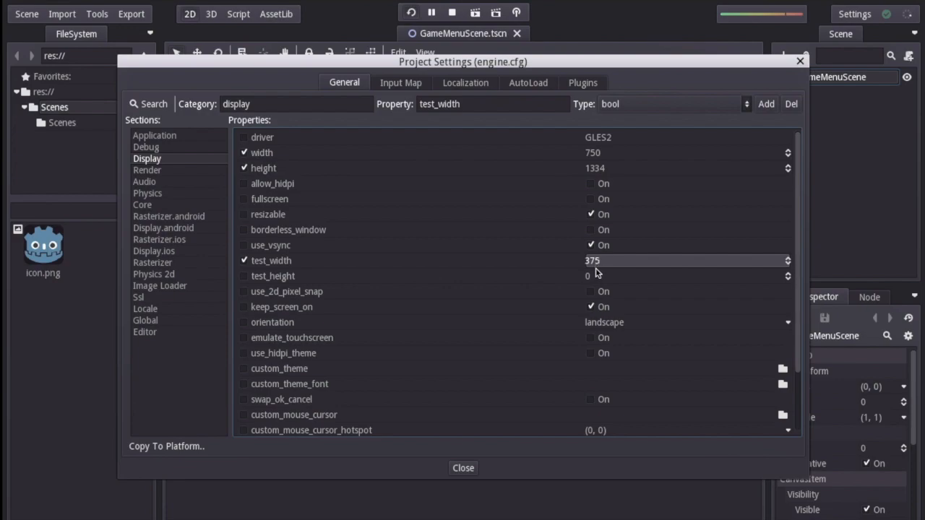
{"action": "left_click", "coordinate": [593, 276]}
{"action": "type", "text": "667"}
{"action": "key", "text": "Return"}
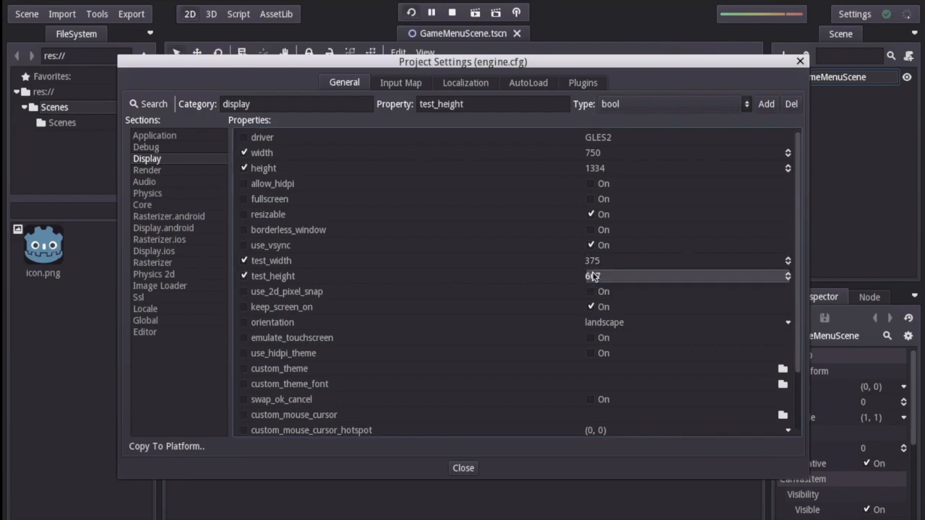
- Set the display orientation to portrait and the stretch_mode to viewport
{"action": "left_click", "coordinate": [611, 323]}
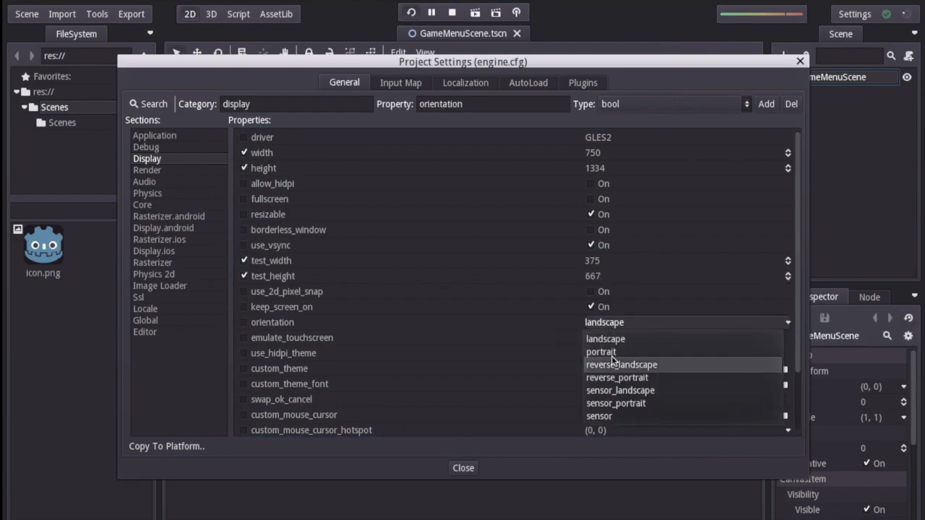
{"action": "left_click", "coordinate": [609, 353]}
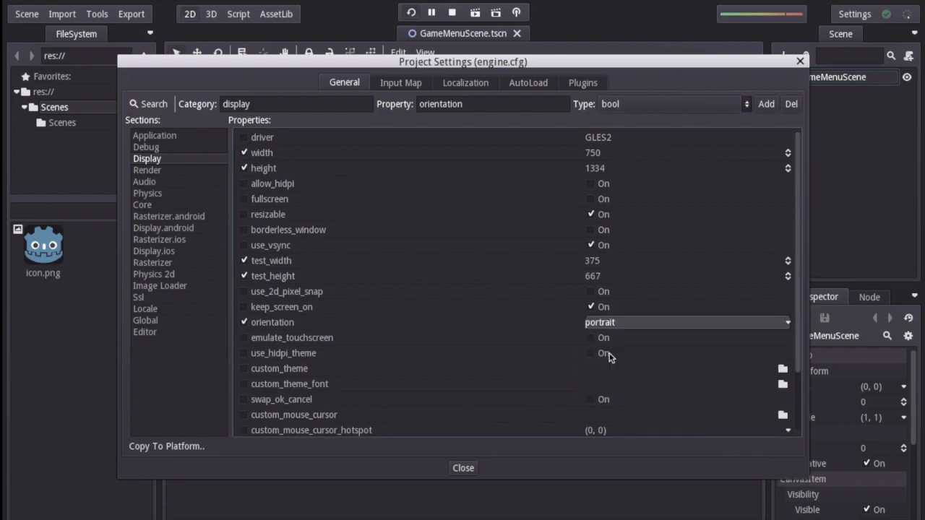
{"action": "scroll", "coordinate": [556, 355], "scroll_direction": "down", "scroll_amount": 1}
{"action": "scroll", "coordinate": [516, 376], "scroll_direction": "down", "scroll_amount": 1}
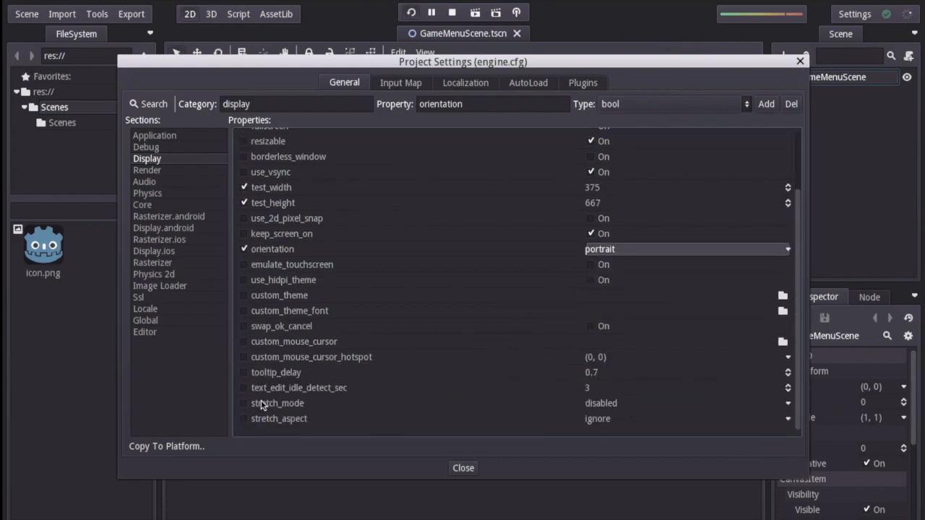
{"action": "left_click", "coordinate": [607, 404]}
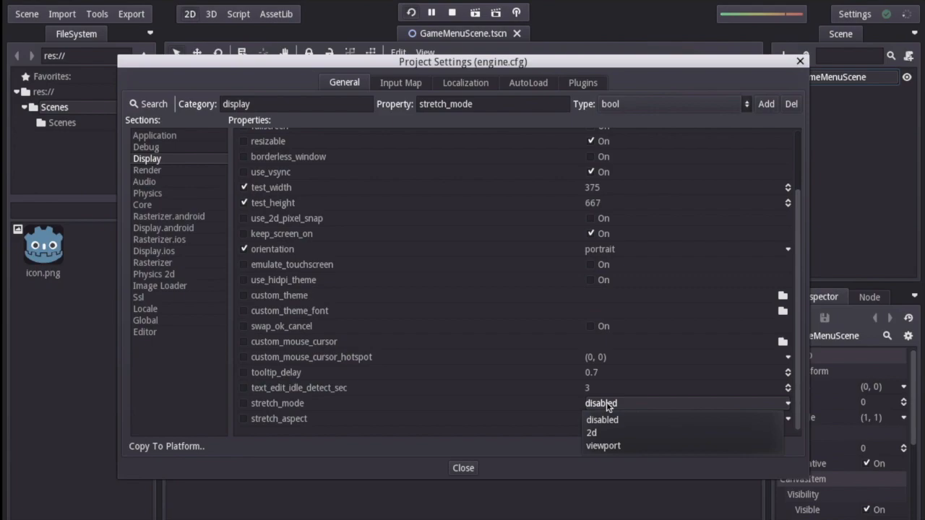
{"action": "left_click", "coordinate": [599, 445]}
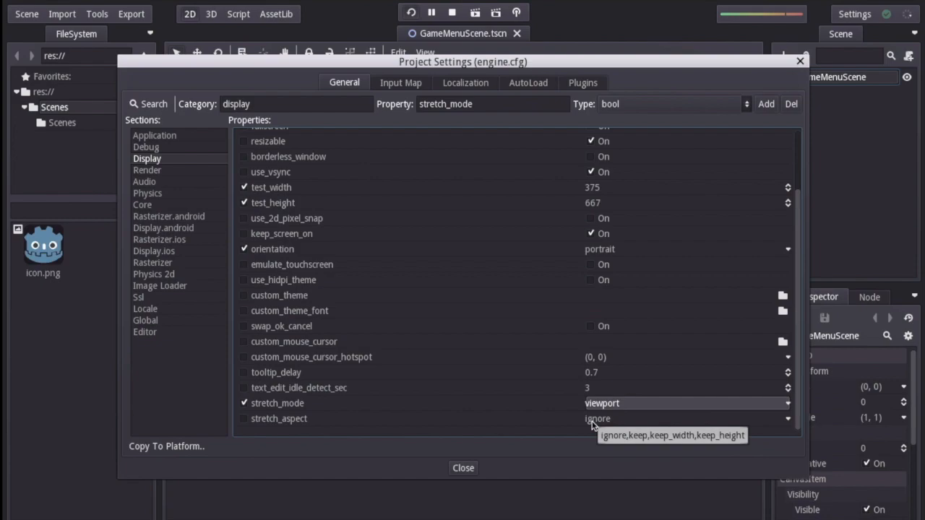
- Set the display stretch_aspect to keep and close the project settings
{"action": "left_click", "coordinate": [593, 419]}
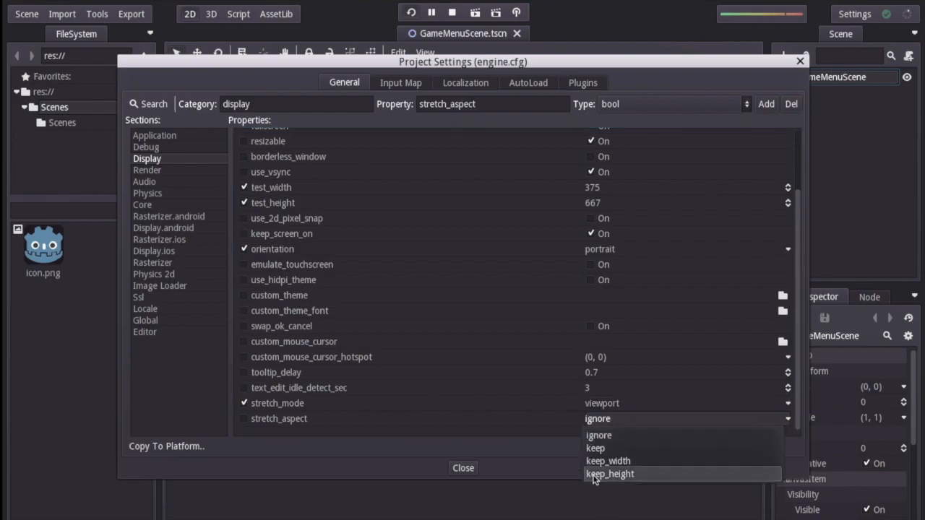
{"action": "left_click", "coordinate": [592, 449]}
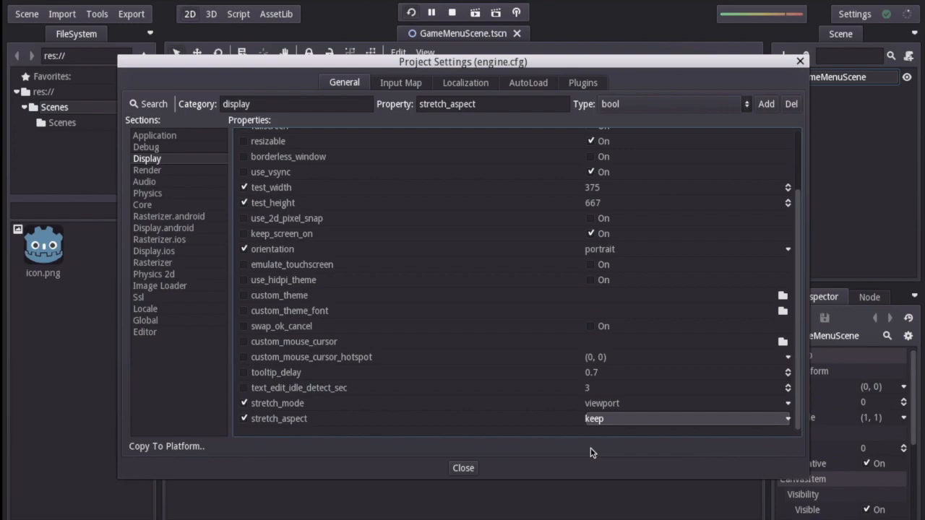
{"action": "left_click", "coordinate": [464, 469]}
- Rerun the project to check the new display settings, moving the game window clear of the scene view
{"action": "left_click", "coordinate": [411, 13]}
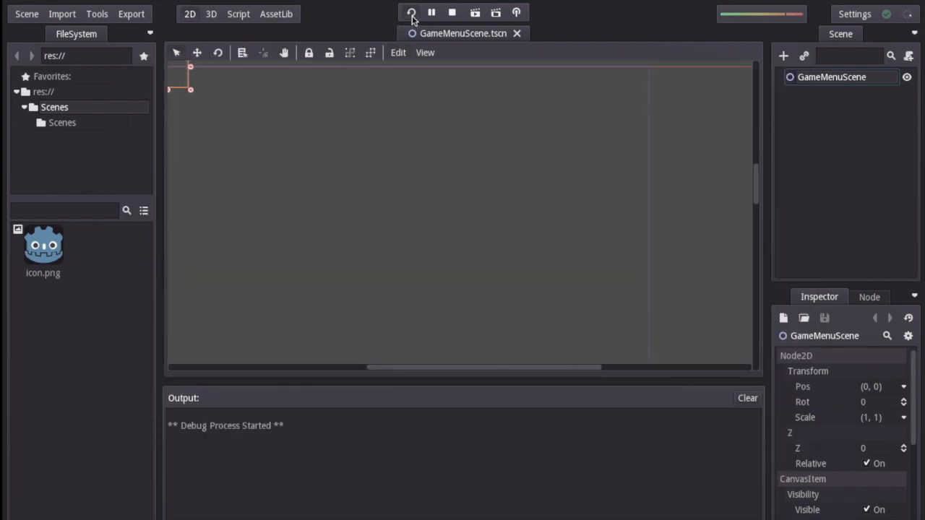
{"action": "left_click_drag", "start_coordinate": [643, 6], "coordinate": [756, 13]}
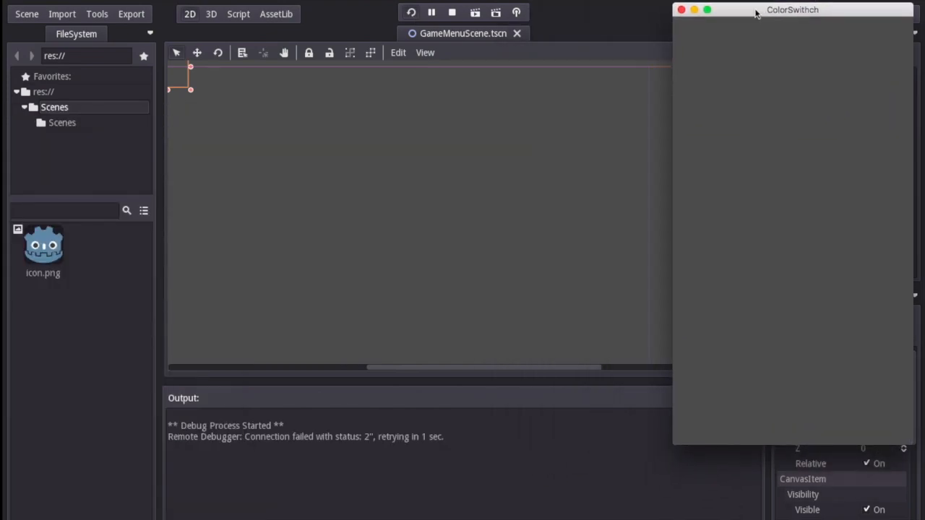